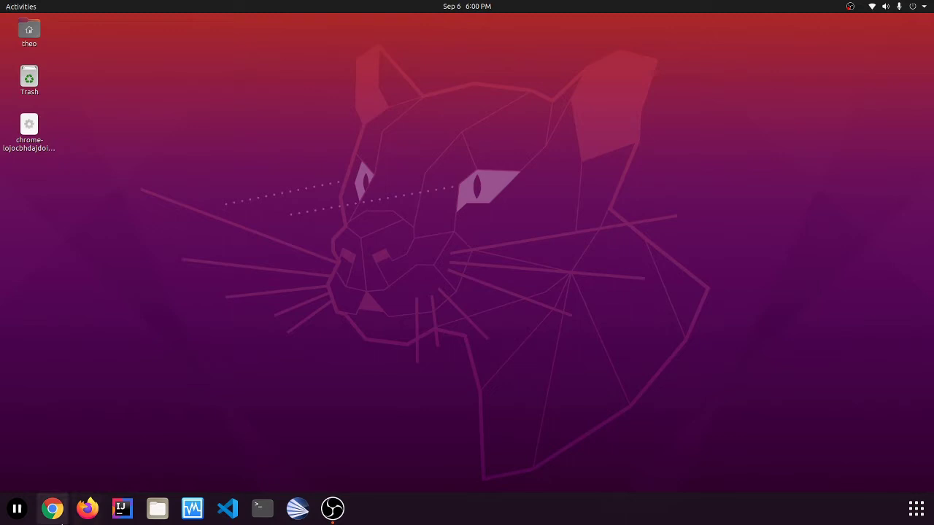
# Launch Google Chrome from the dock, opening a New Tab page.
pyautogui.click(52, 509)
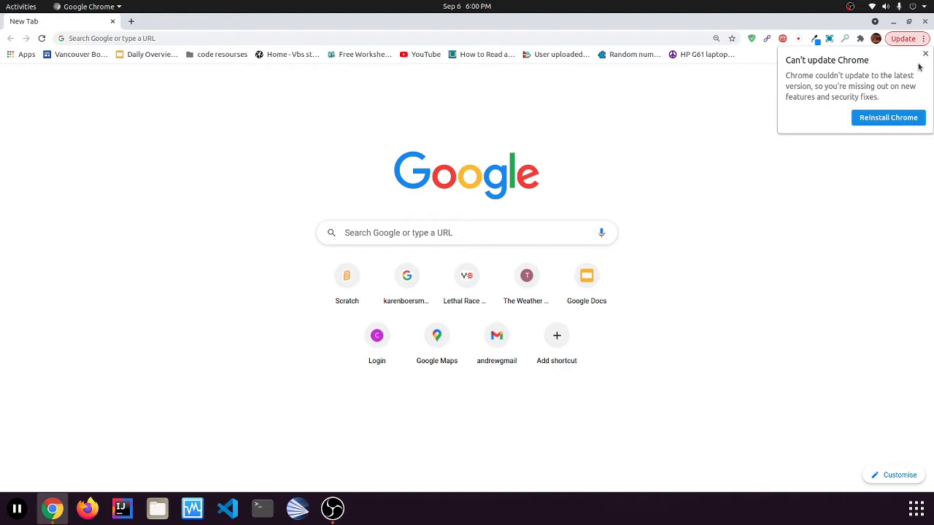
# Dismiss the 'Can't update Chrome' bubble and close the Chrome window.
pyautogui.click(924, 53)
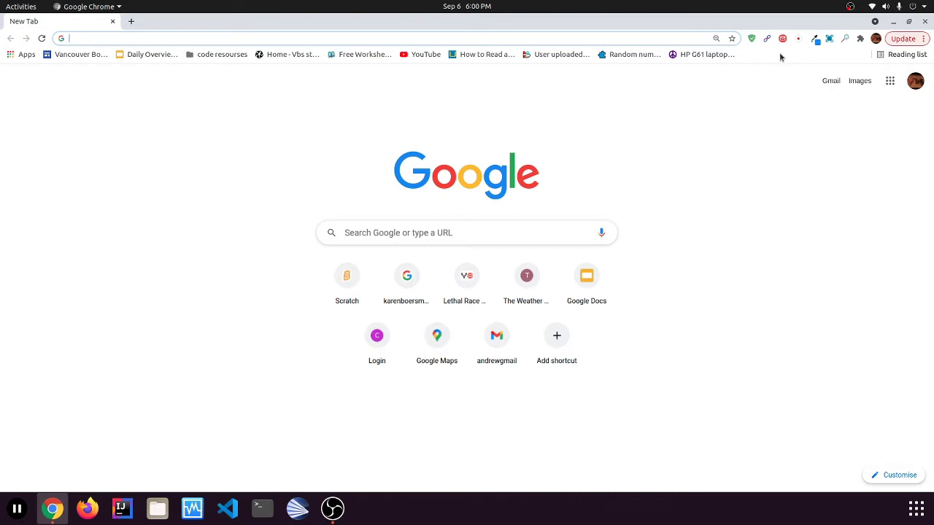
pyautogui.click(924, 21)
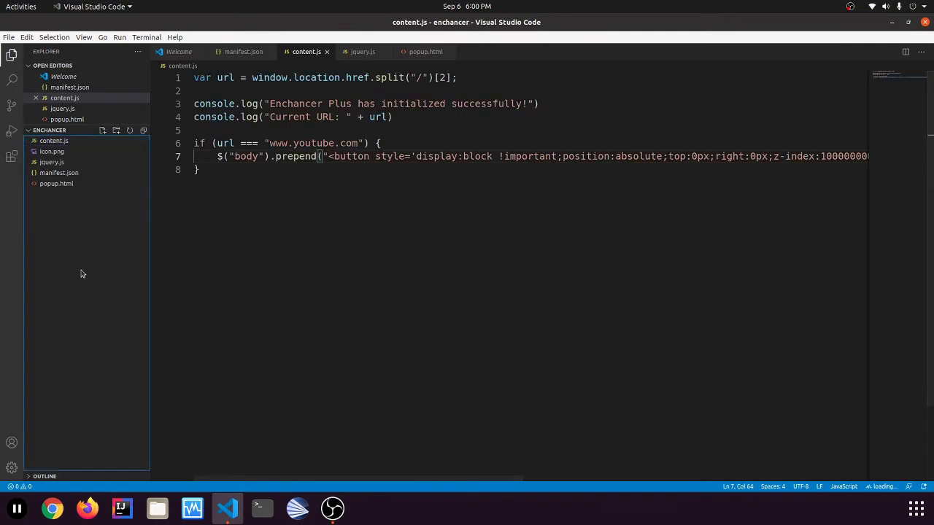
pyautogui.moveTo(375, 213); pyautogui.dragTo(183, 62)
pyautogui.click(281, 208)
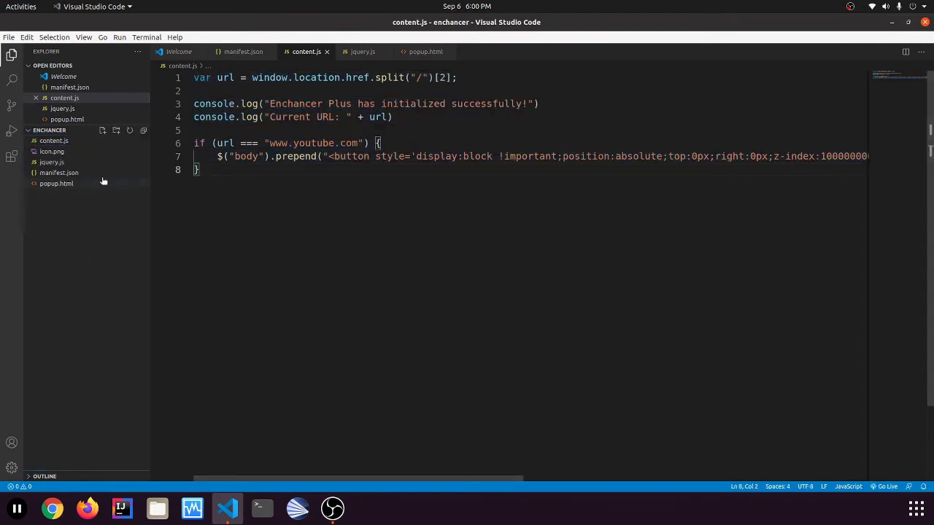
pyautogui.moveTo(220, 212); pyautogui.dragTo(166, 104)
pyautogui.click(198, 191)
pyautogui.click(82, 154)
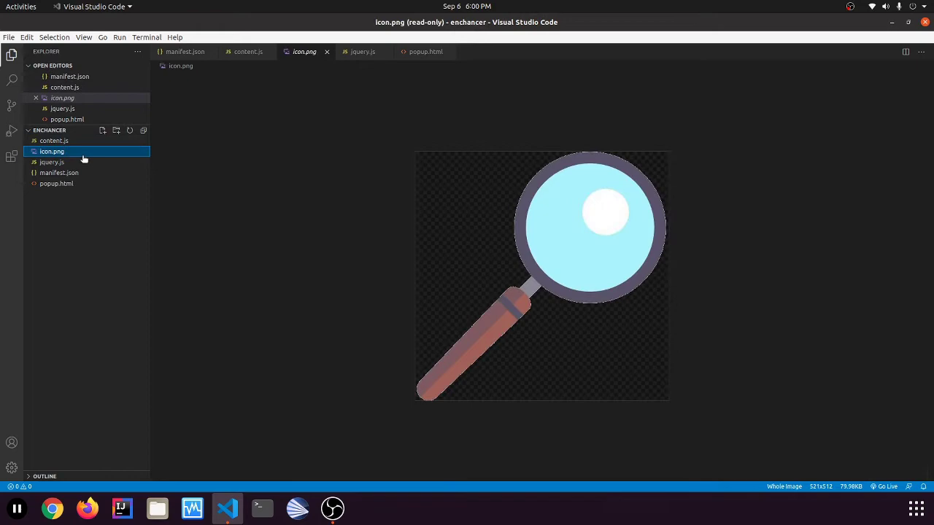
pyautogui.click(83, 162)
pyautogui.click(86, 183)
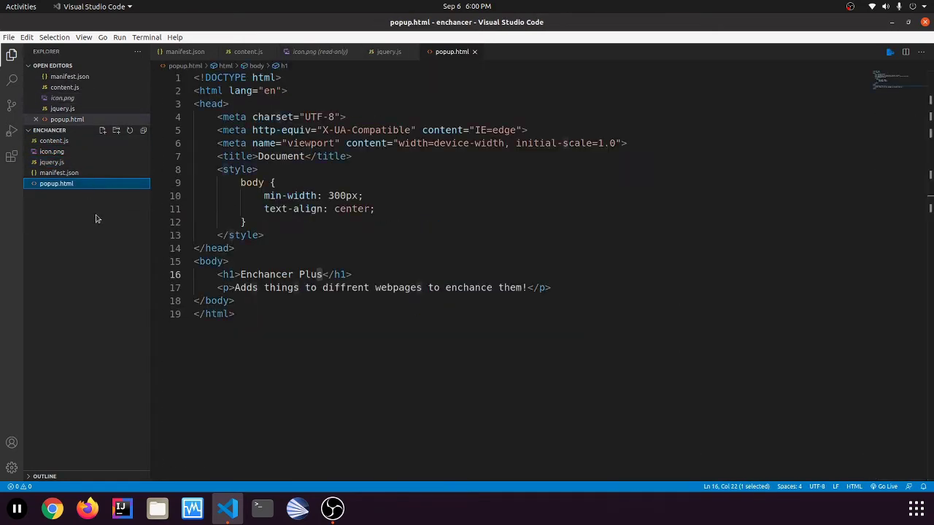
pyautogui.click(96, 219)
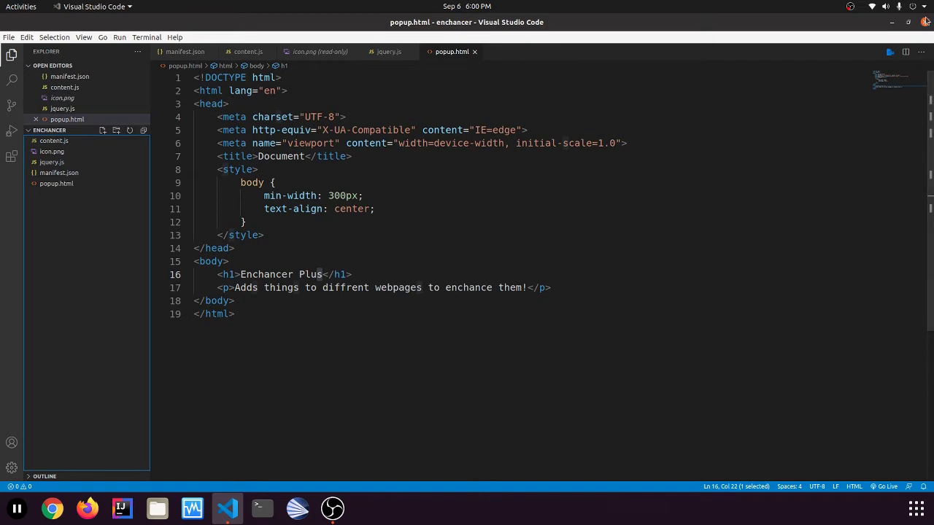
pyautogui.press('super+d')
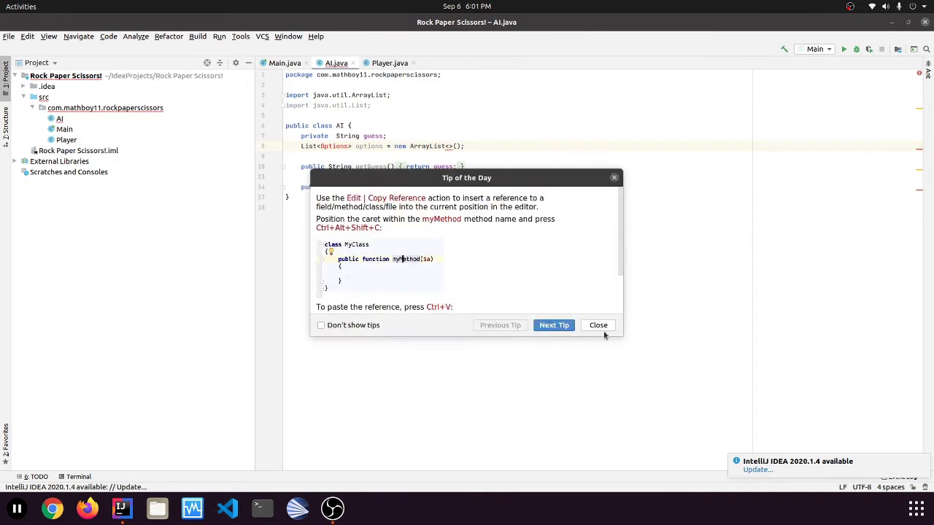
pyautogui.click(598, 325)
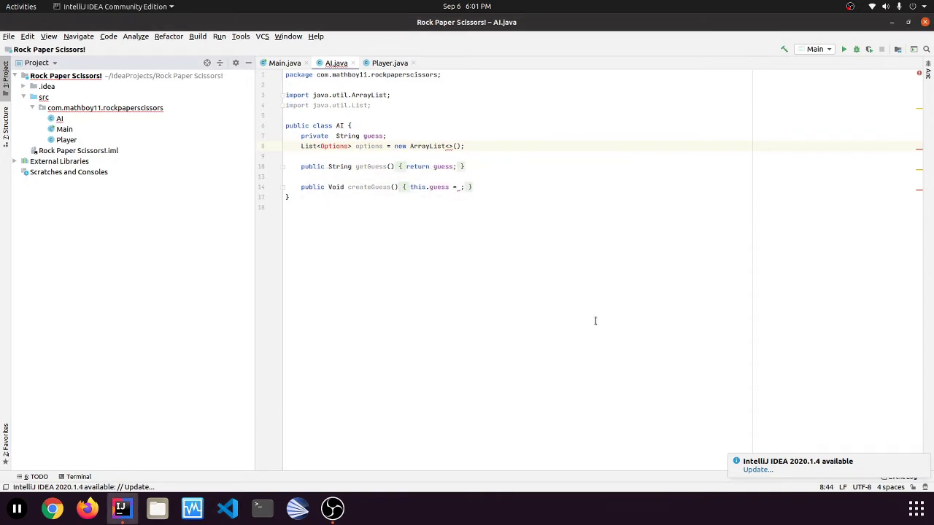
pyautogui.moveTo(389, 228); pyautogui.dragTo(295, 34)
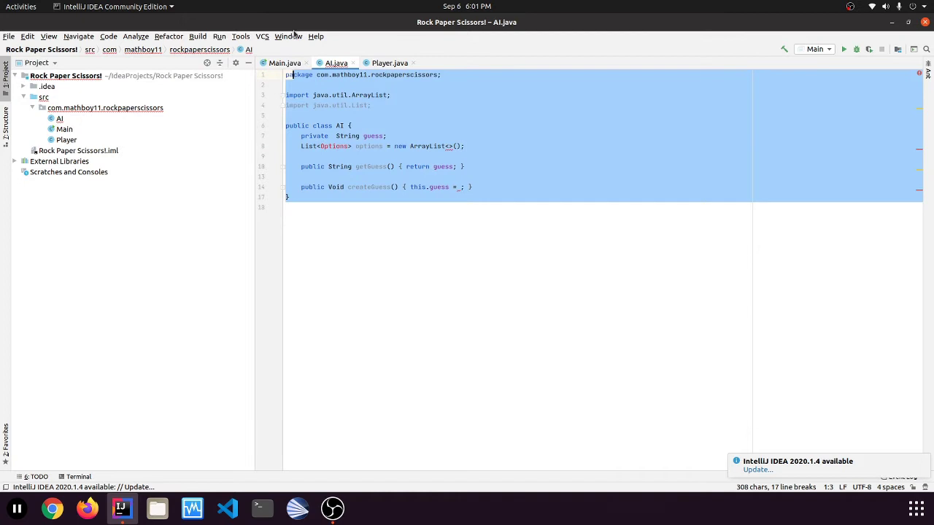
pyautogui.click(284, 219)
pyautogui.moveTo(284, 219); pyautogui.dragTo(315, 251)
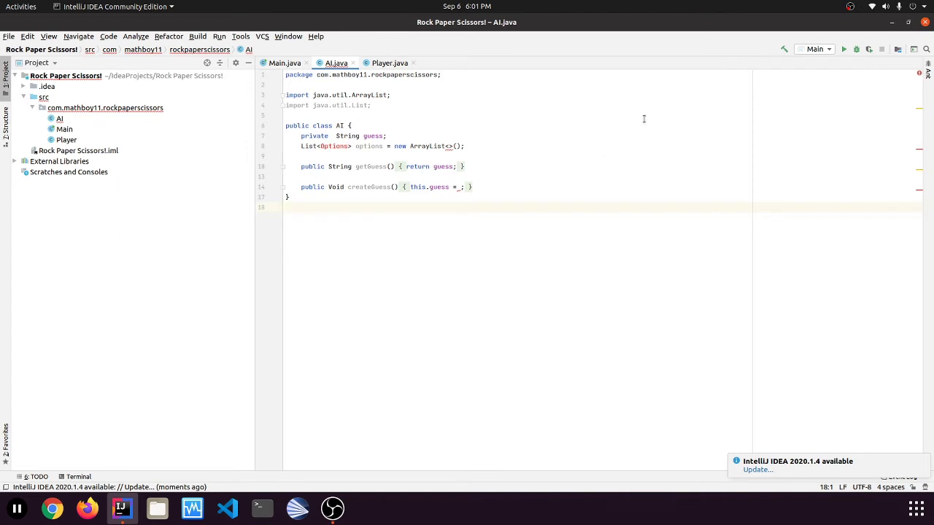
pyautogui.press('super+d')
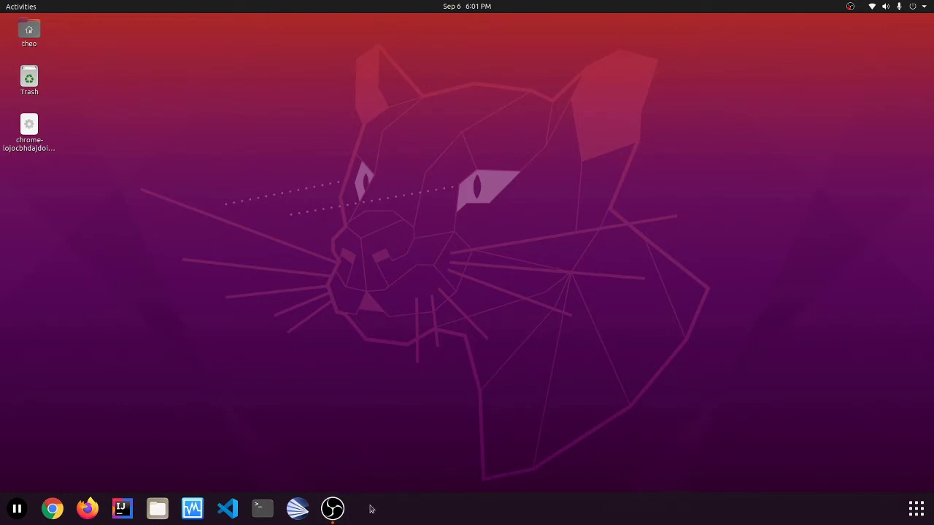
pyautogui.click(333, 508)
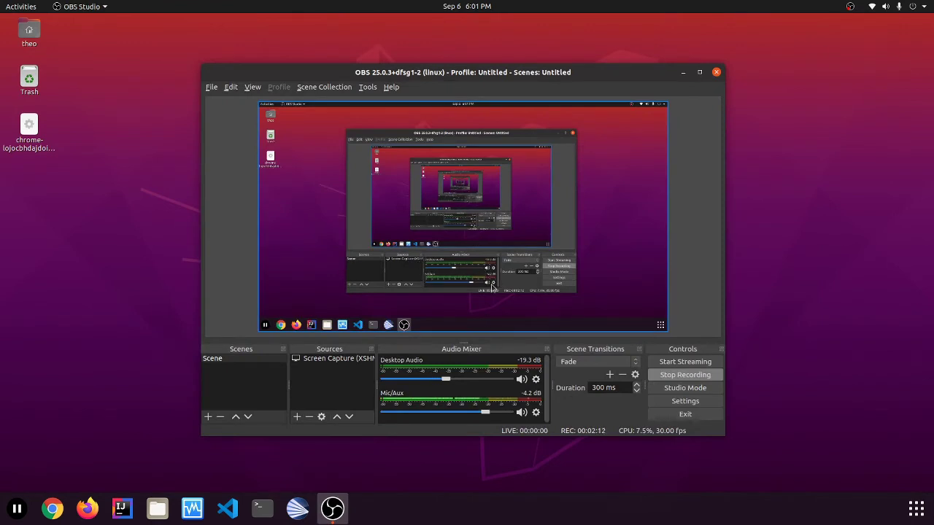
pyautogui.click(297, 417)
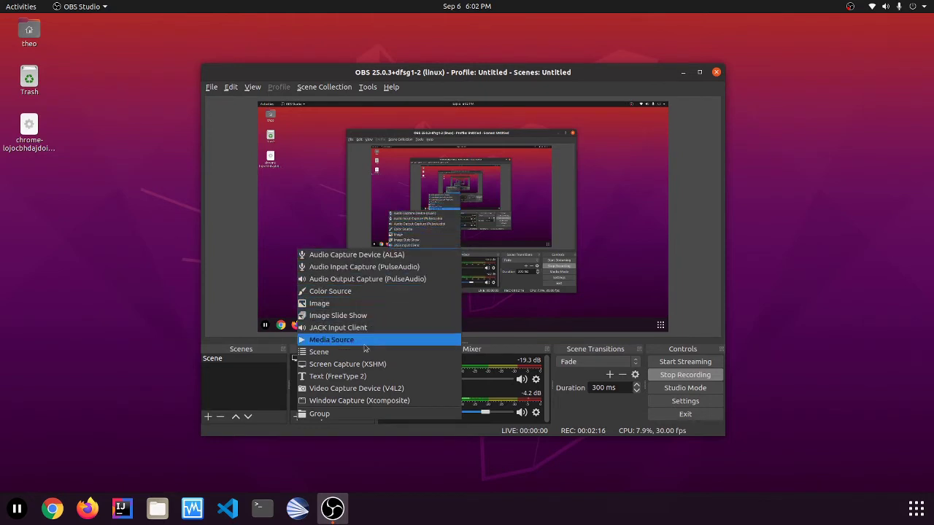
pyautogui.click(251, 406)
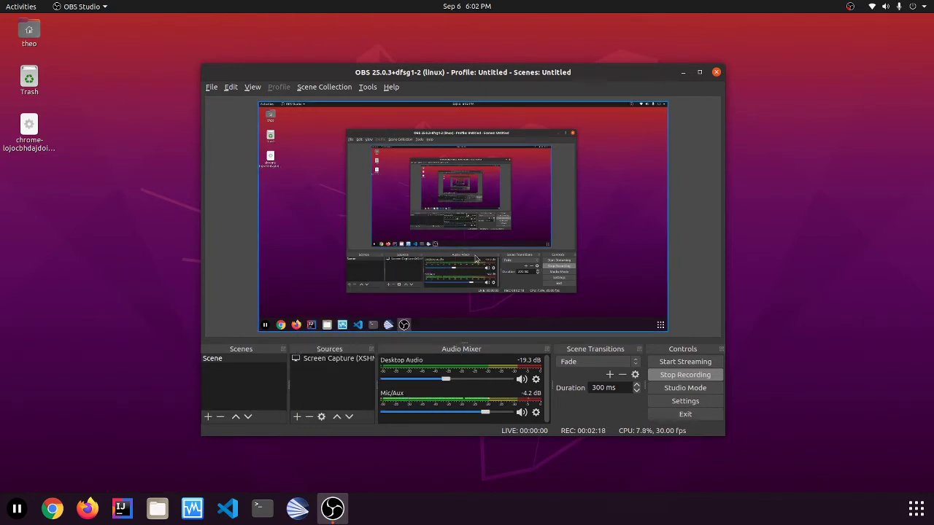
pyautogui.click(683, 72)
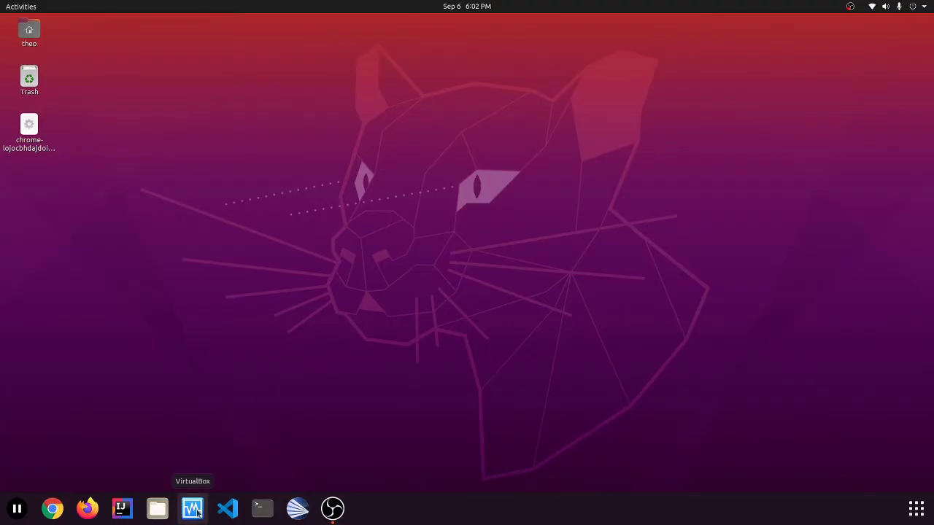
pyautogui.click(192, 509)
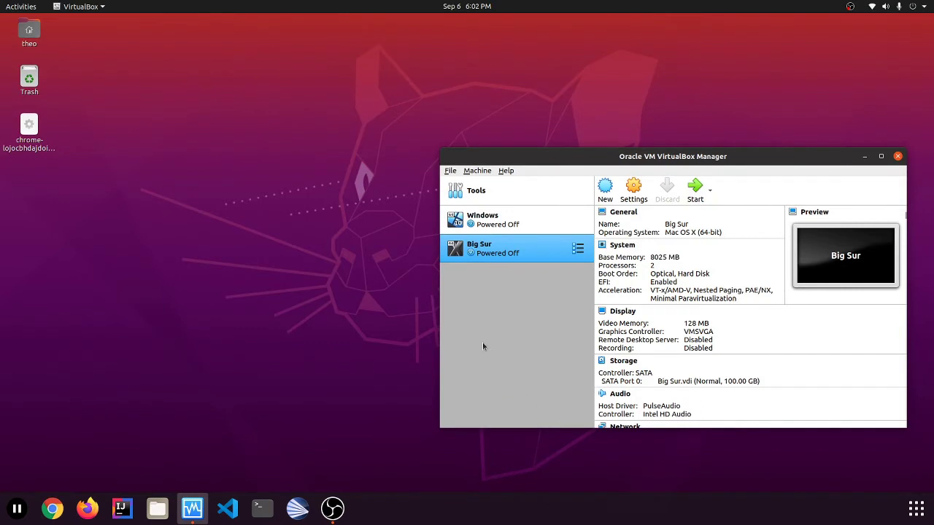
pyautogui.click(507, 231)
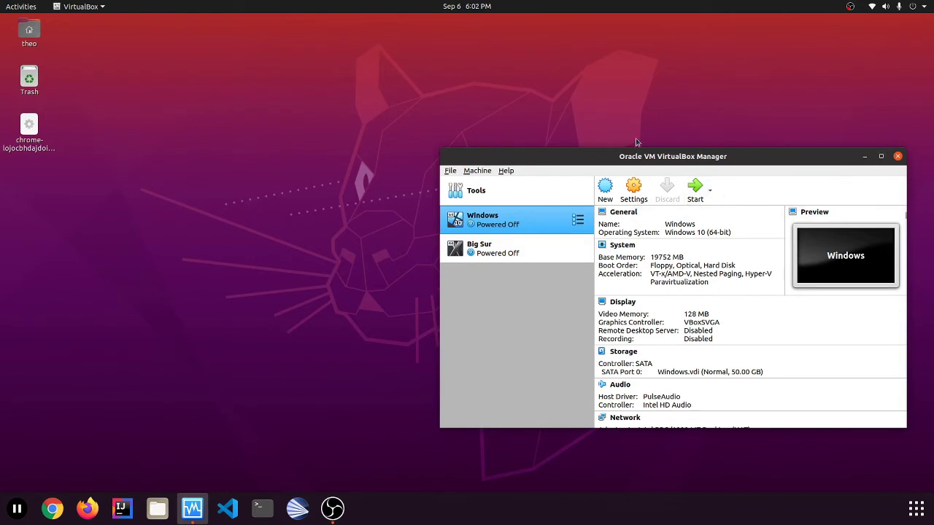
pyautogui.click(694, 189)
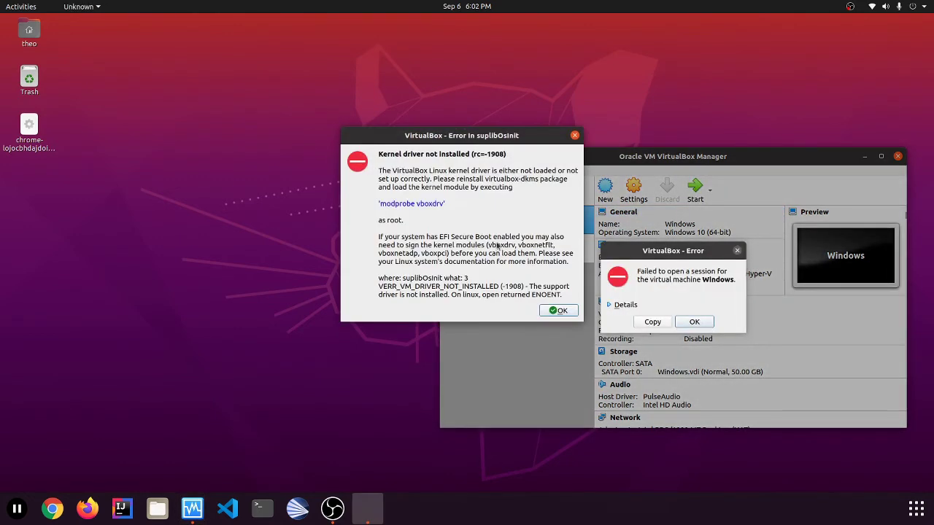
pyautogui.moveTo(400, 172); pyautogui.dragTo(560, 183)
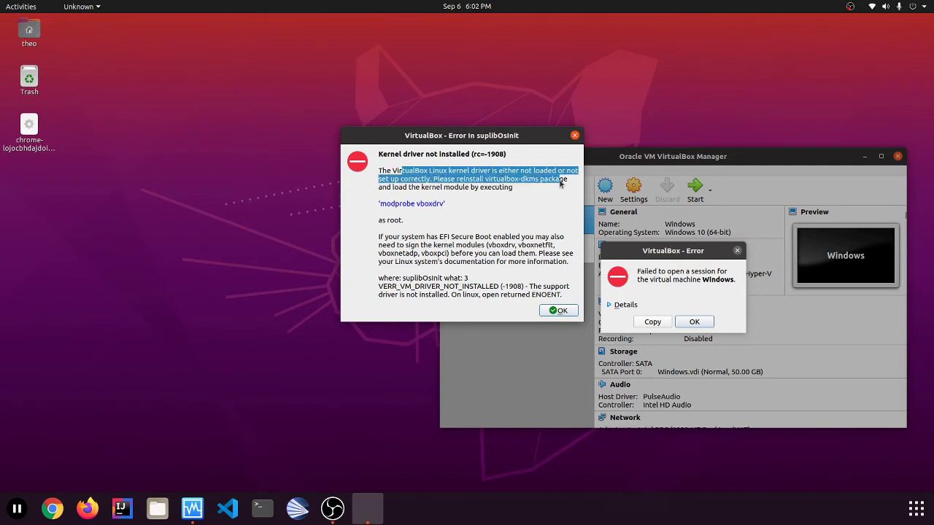
pyautogui.click(555, 311)
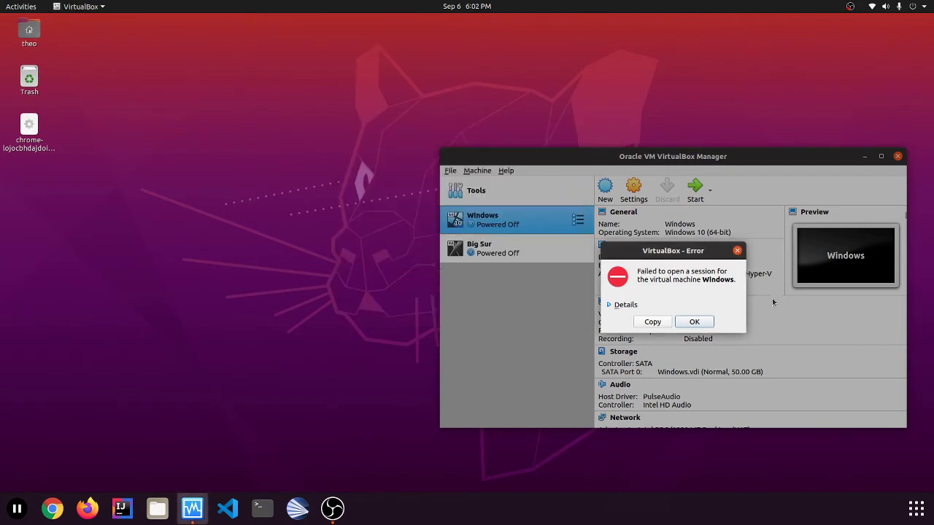
pyautogui.click(737, 250)
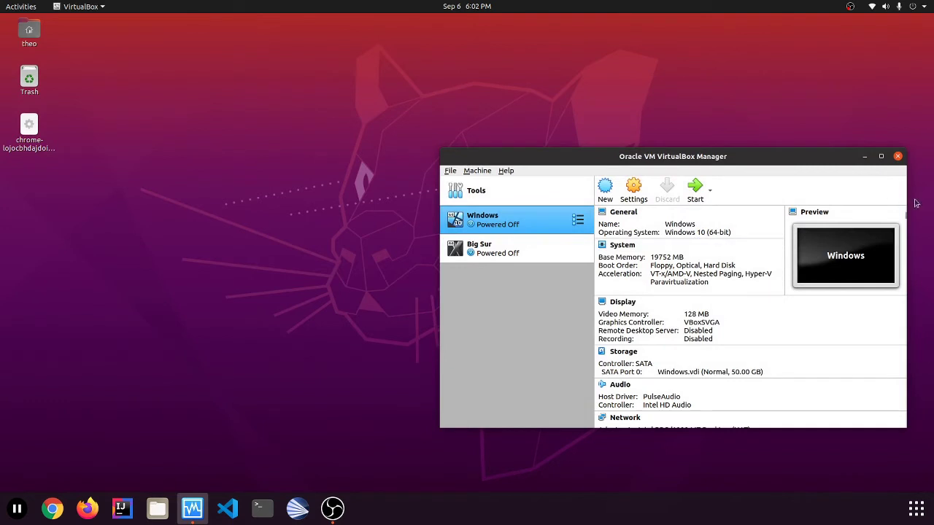
pyautogui.click(897, 157)
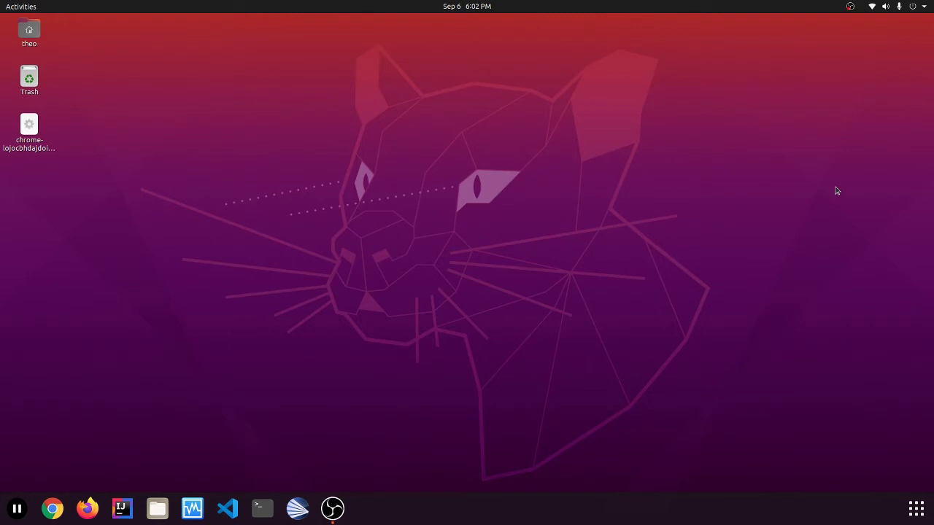
# Launch Arronax from an Activities search for 'alr'.
pyautogui.press('super')
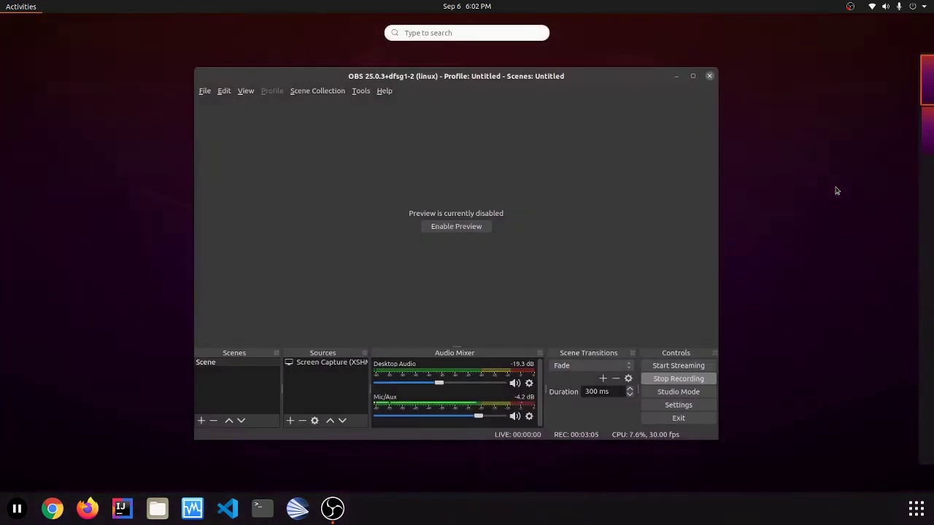
pyautogui.write('alr')
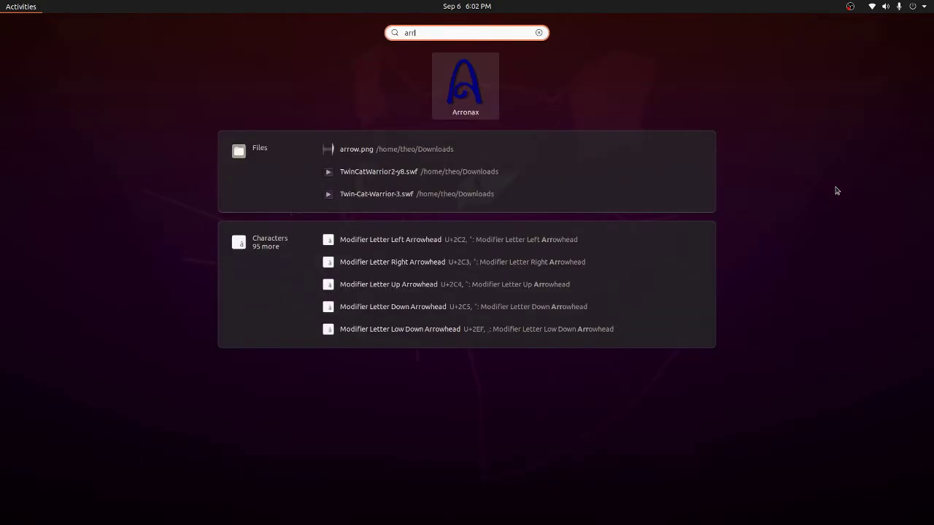
pyautogui.press('Return')
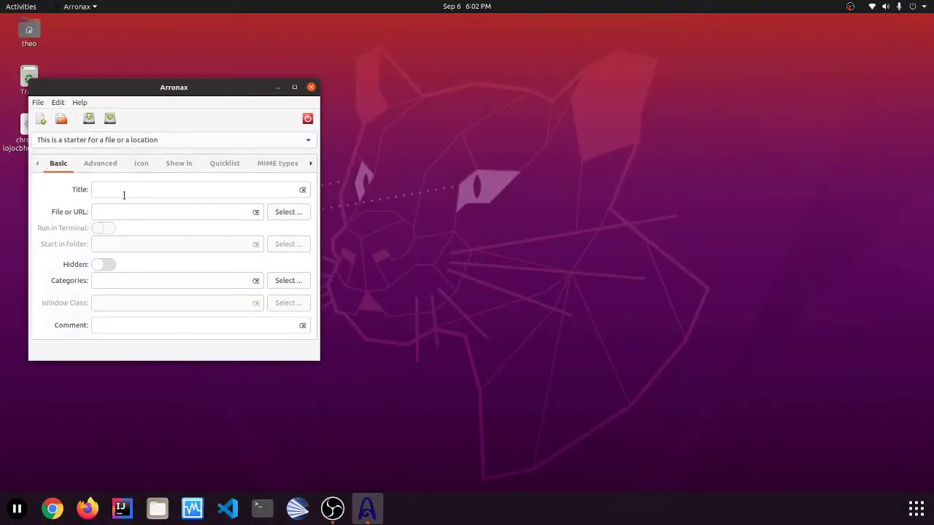
# Review the starter types and keep 'This is a starter for a file or a location'.
pyautogui.click(96, 192)
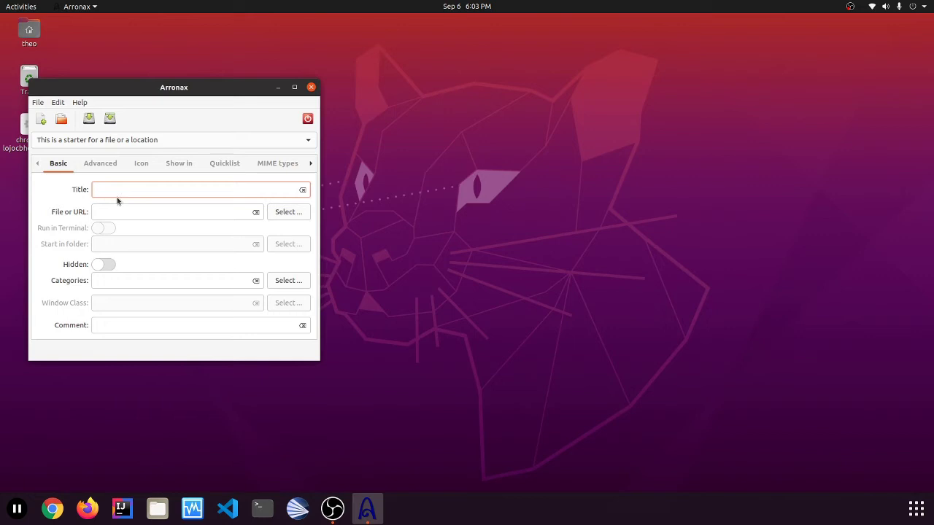
pyautogui.click(168, 139)
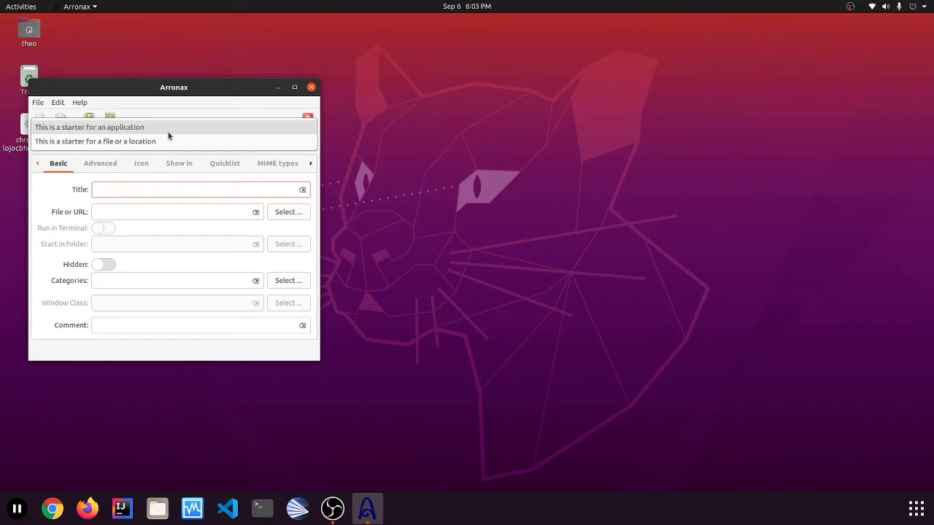
pyautogui.click(37, 188)
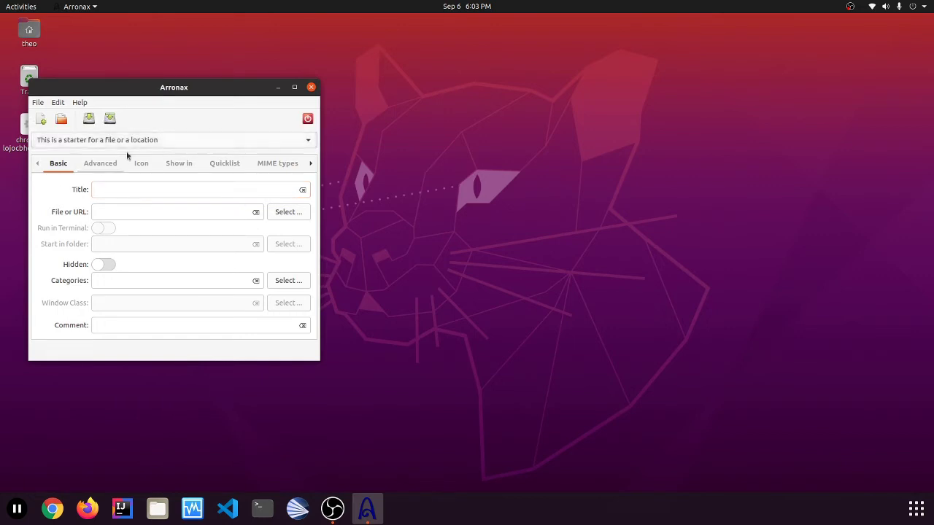
# Quit Arronax and bring up the Activities search.
pyautogui.click(309, 122)
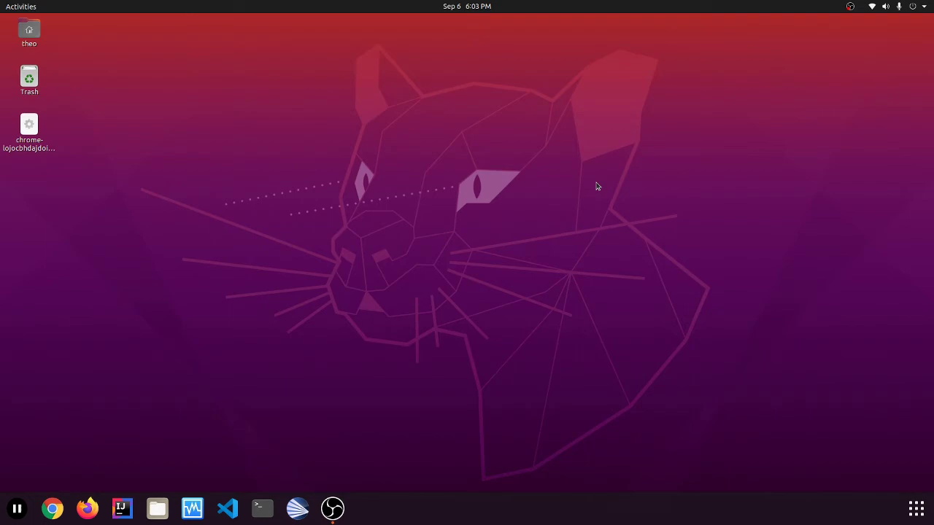
pyautogui.press('super')
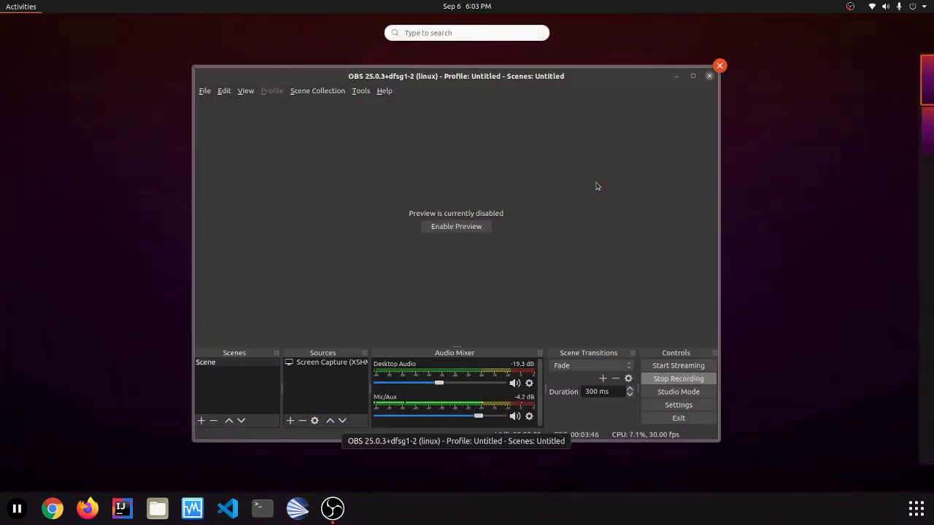
# Launch DroidCam, move its client window to the screen centre, then close it.
pyautogui.write('droid')
pyautogui.press('Return')
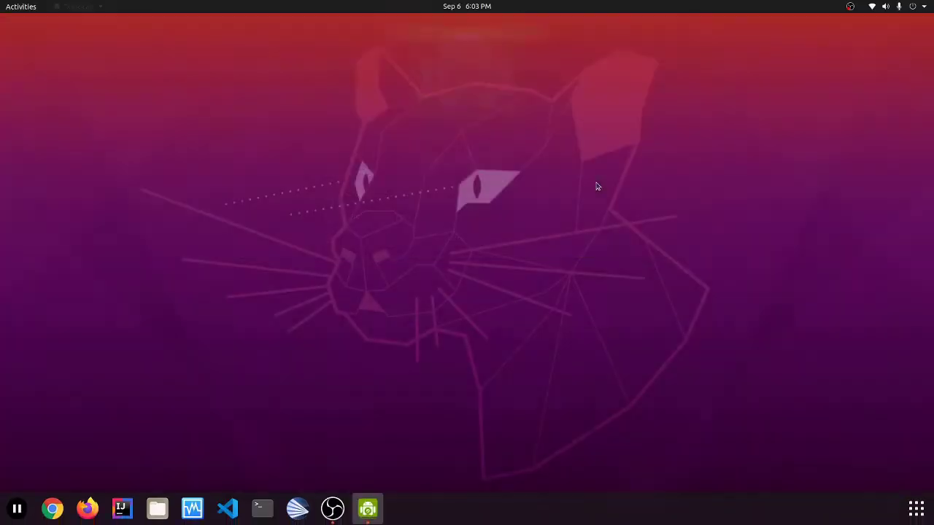
pyautogui.moveTo(136, 52); pyautogui.dragTo(358, 155)
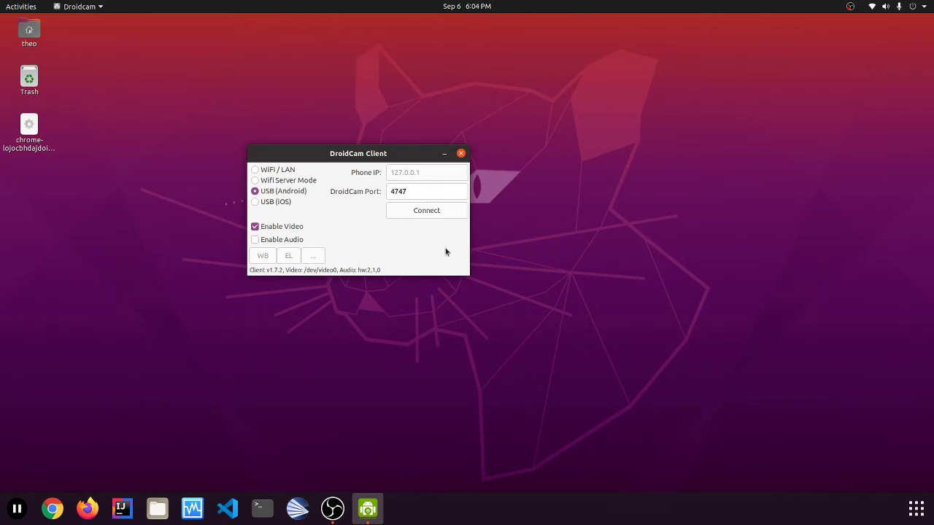
pyautogui.click(461, 153)
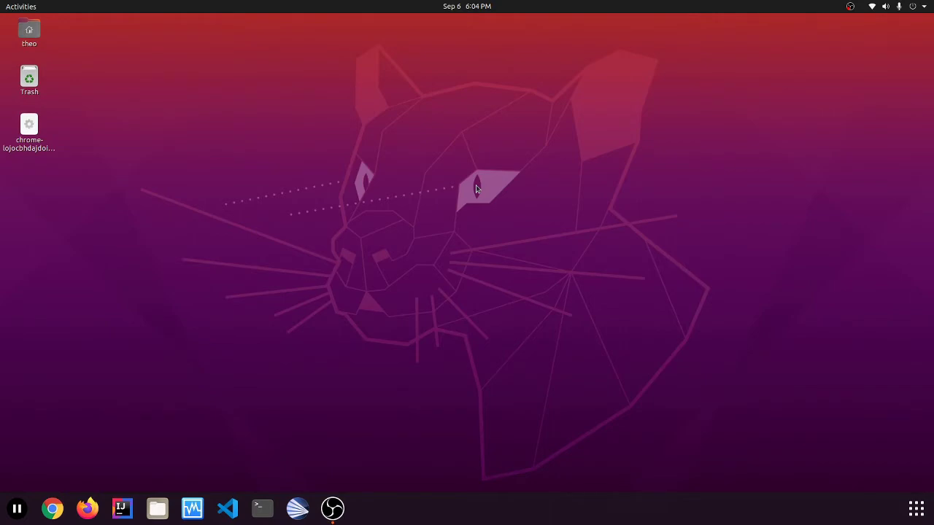
# Start the Kiwimote server from an Activities search for 'kiwi'.
pyautogui.press('super')
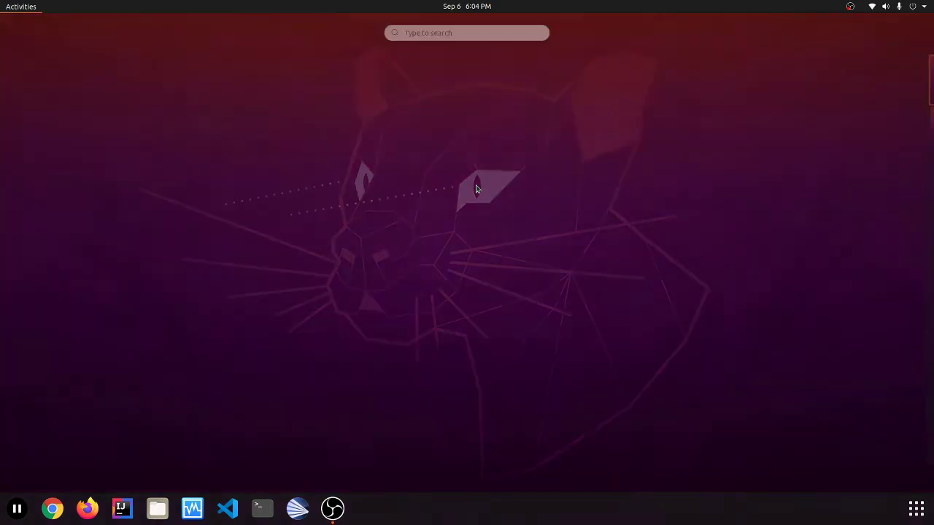
pyautogui.write('kiwi')
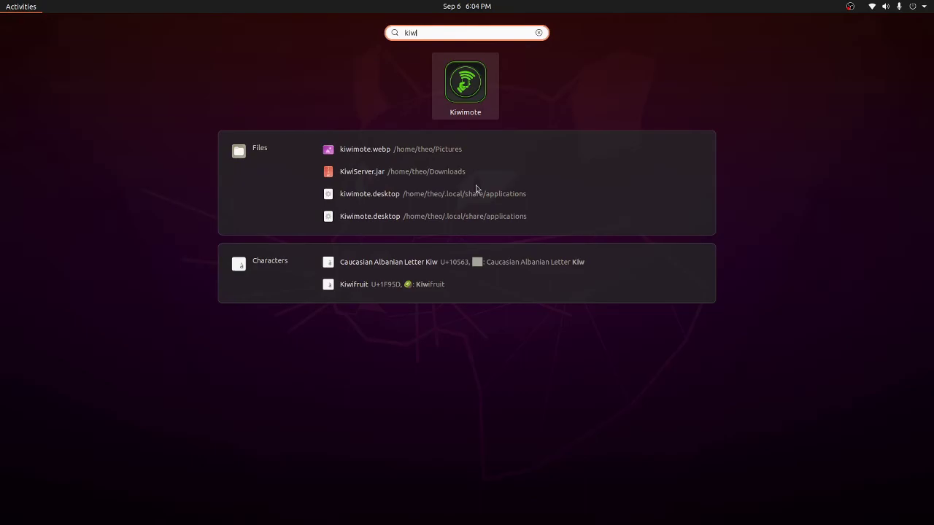
pyautogui.press('Return')
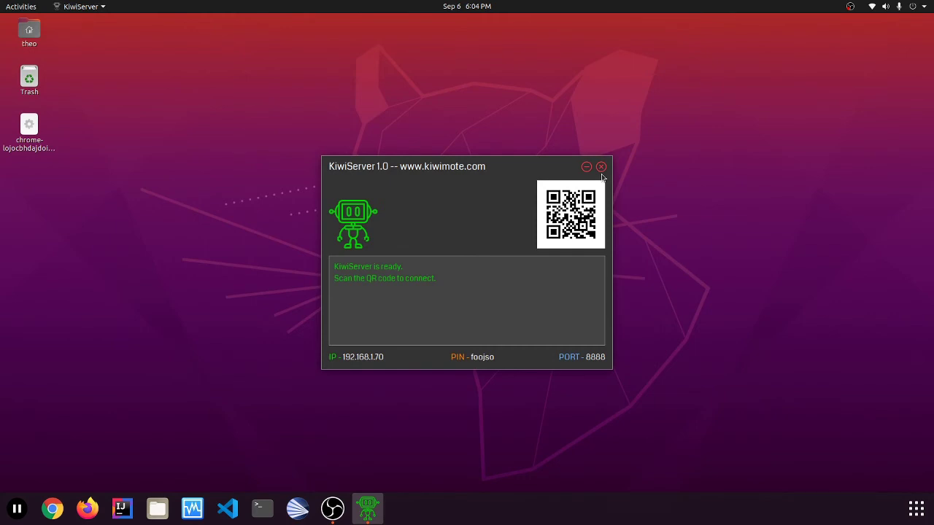
# Close the KiwiServer 1.0 window.
pyautogui.click(601, 167)
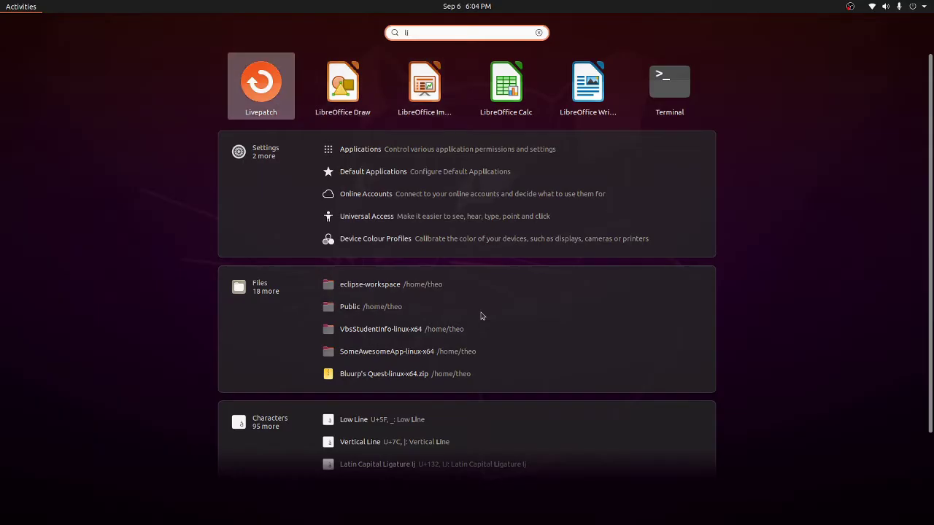
# Pick LibreOffice Writer among the 'li' search results and launch it.
pyautogui.press('Right')
pyautogui.press('Right')
pyautogui.press('Right')
pyautogui.press('Right')
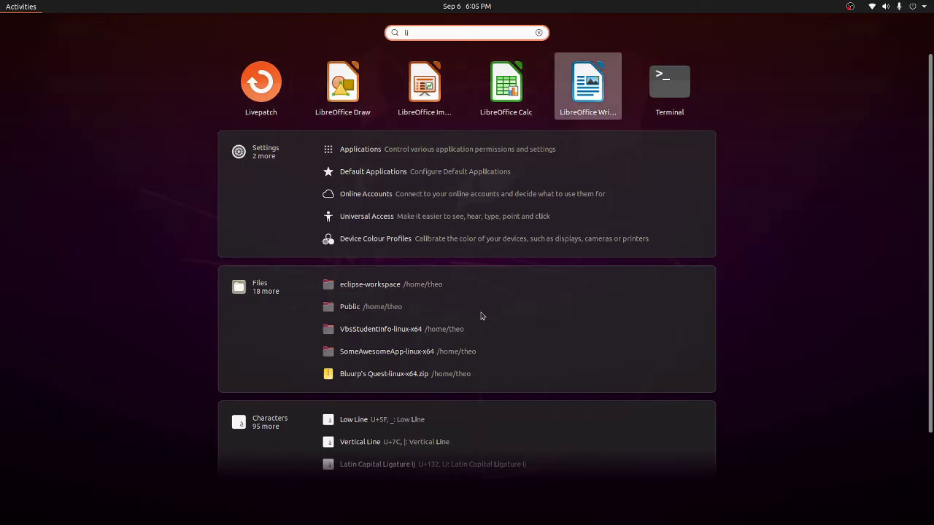
pyautogui.press('Left')
pyautogui.press('Left')
pyautogui.press('Left')
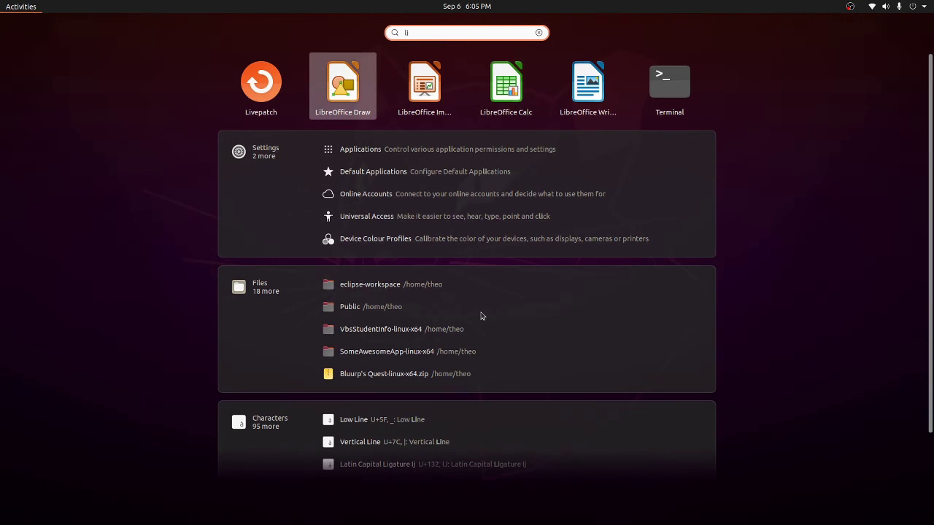
pyautogui.press('Right')
pyautogui.press('Right')
pyautogui.press('Right')
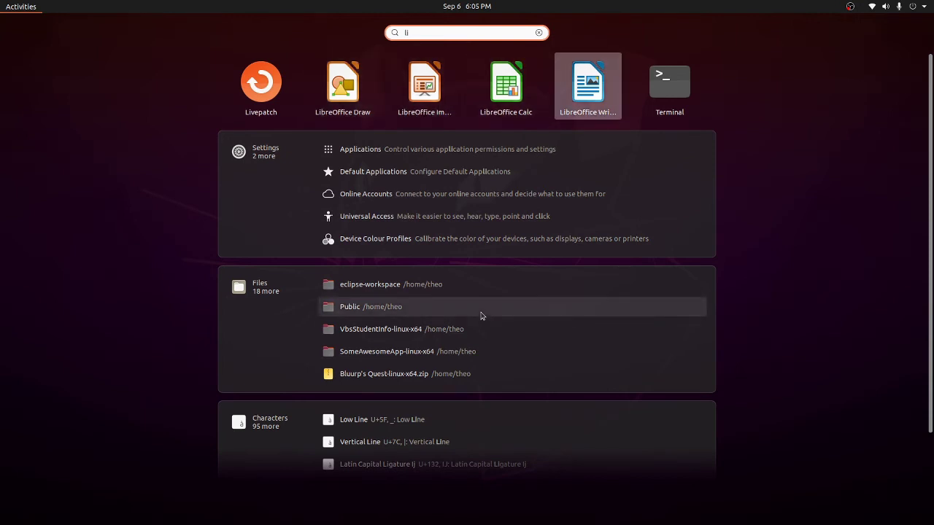
pyautogui.press('Left')
pyautogui.press('Left')
pyautogui.press('Right')
pyautogui.press('Right')
pyautogui.press('Right')
pyautogui.press('Left')
pyautogui.press('Return')
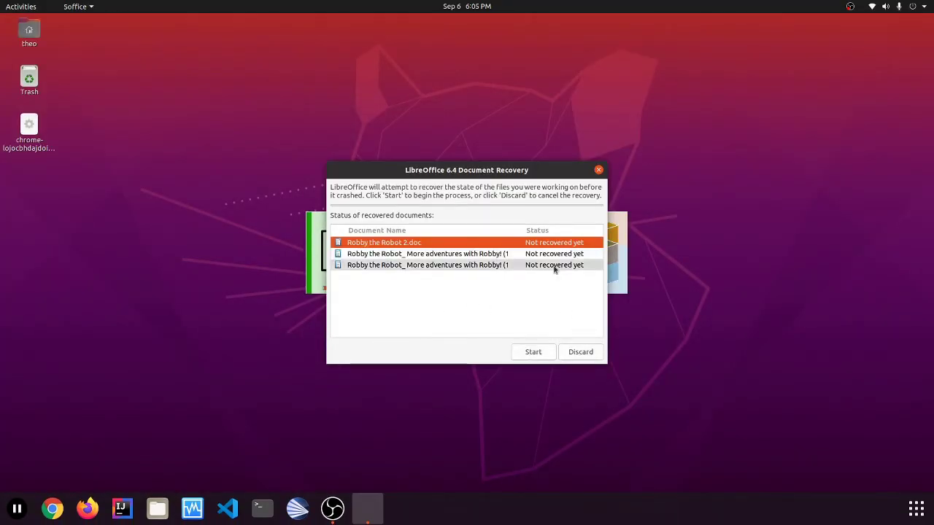
# Discard the old document recovery data and confirm so Writer starts.
pyautogui.click(583, 352)
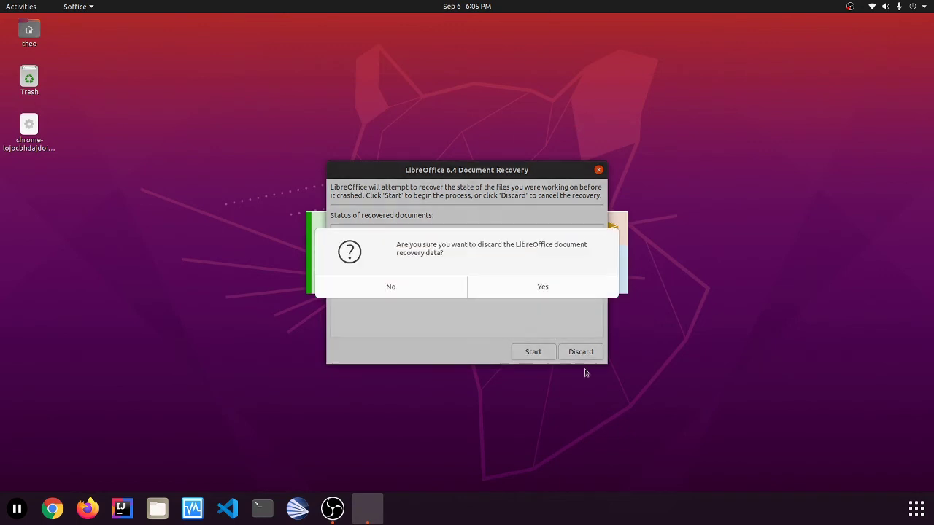
pyautogui.click(506, 295)
pyautogui.click(511, 348)
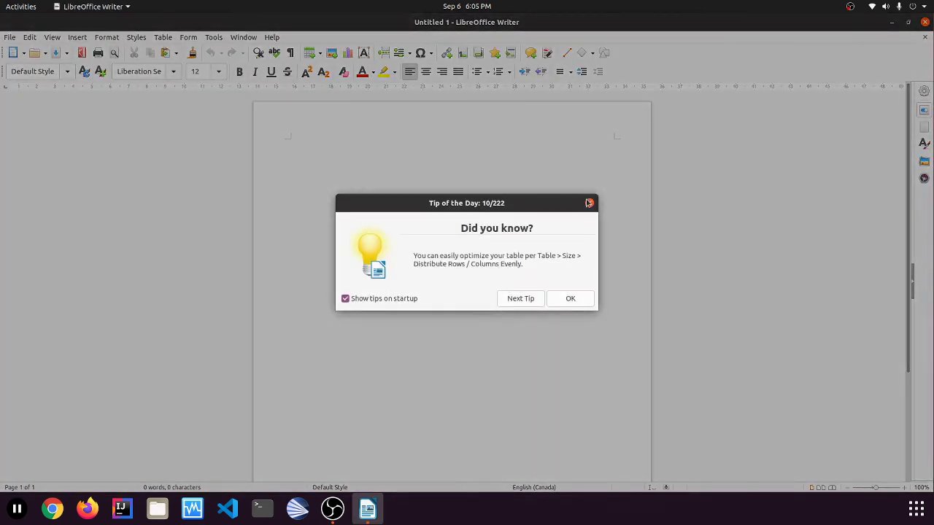
# Dismiss the Tip of the Day, the Get involved and donations notices, then close Writer.
pyautogui.click(589, 202)
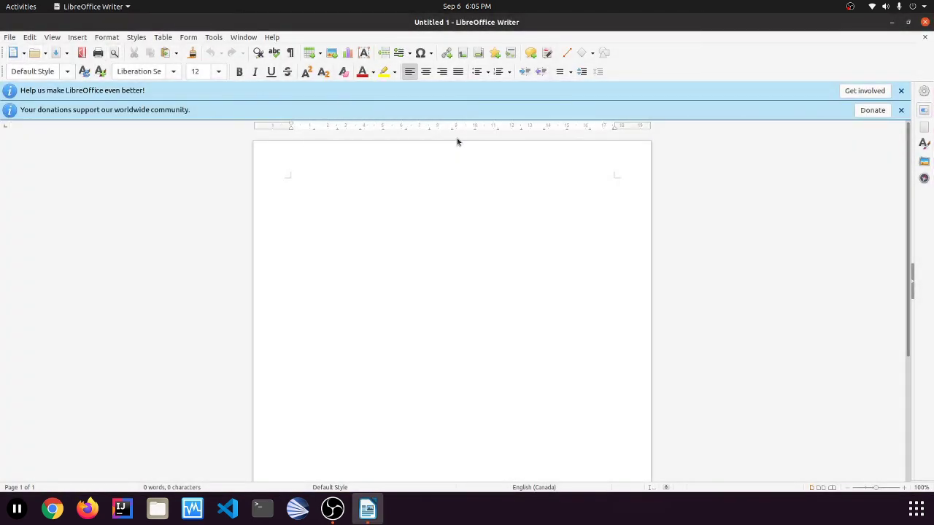
pyautogui.click(900, 93)
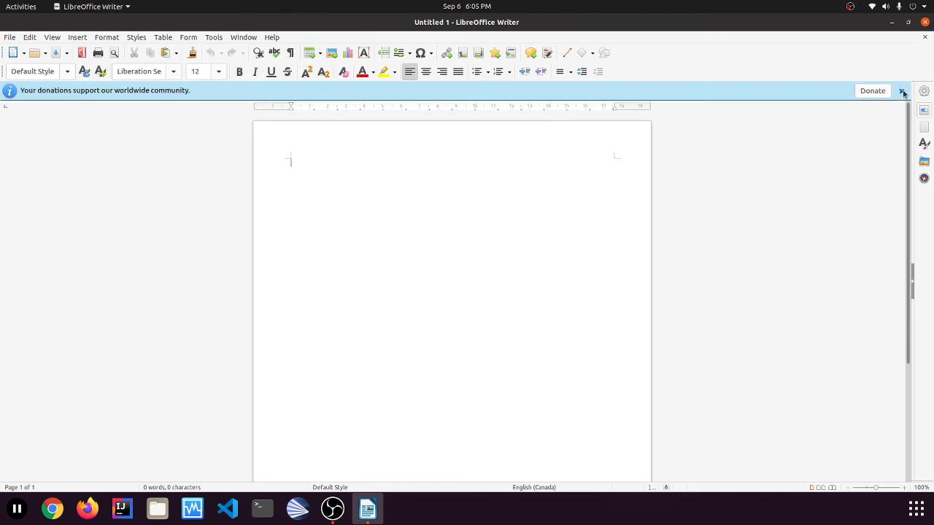
pyautogui.click(901, 90)
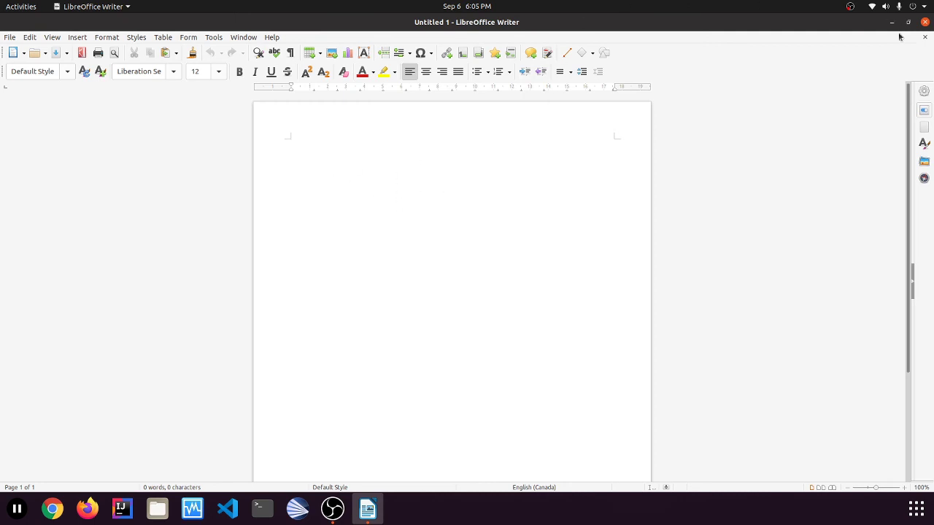
pyautogui.click(925, 21)
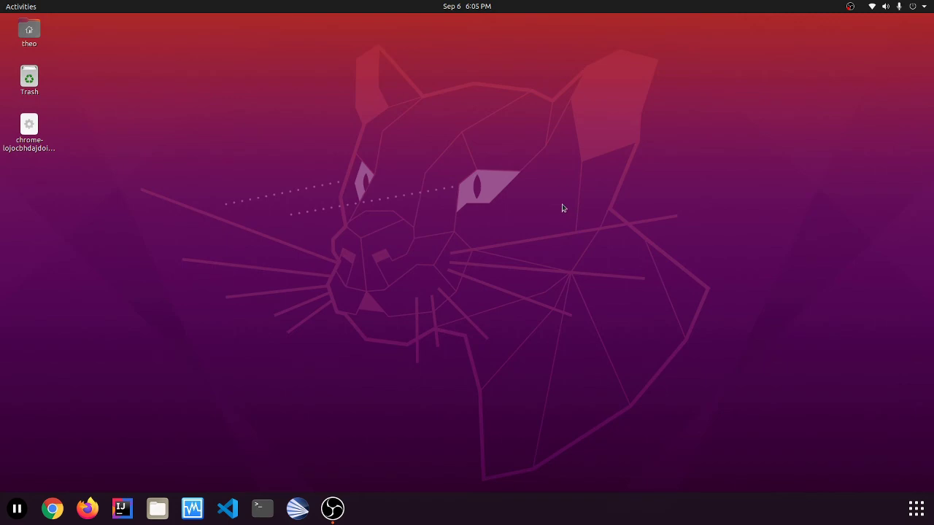
# Launch OpenShot Video Editor from an Activities search for 'op'.
pyautogui.press('super')
pyautogui.write('o')
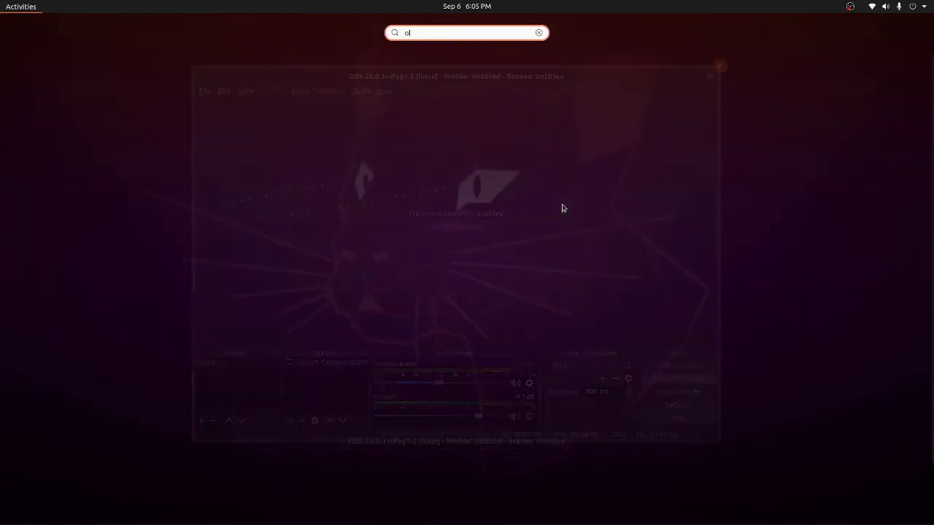
pyautogui.write('pl')
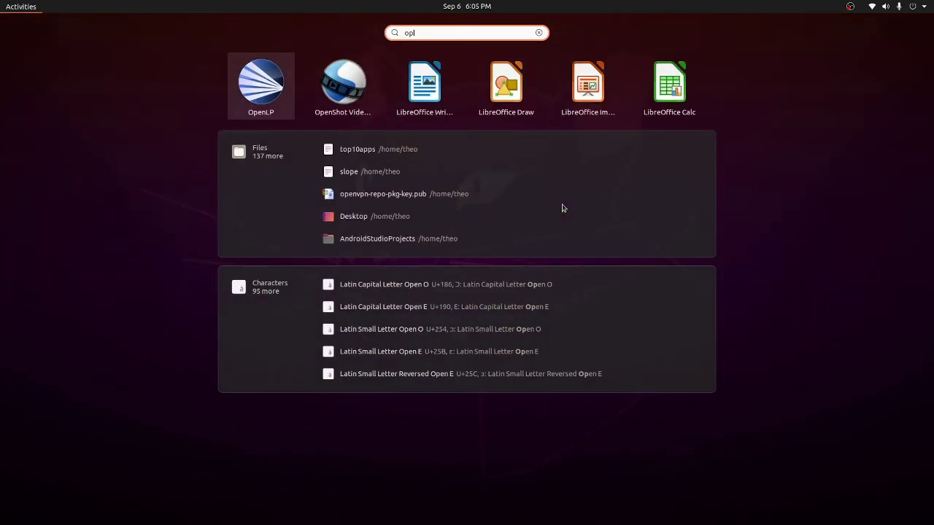
pyautogui.press('BackSpace')
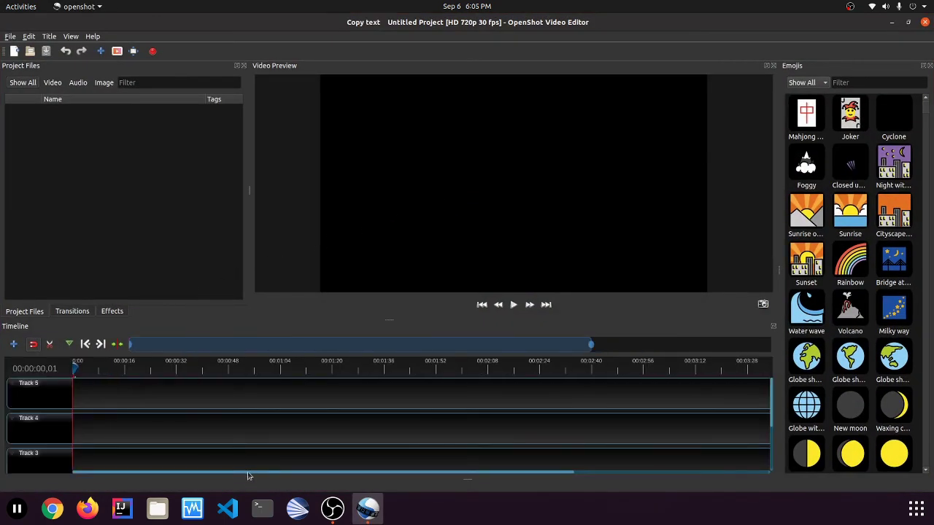
# Scrub the playhead to about 00:00:19 and 00:03:32, then close OpenShot.
pyautogui.moveTo(233, 475); pyautogui.dragTo(146, 439)
pyautogui.moveTo(73, 368); pyautogui.dragTo(137, 369)
pyautogui.moveTo(678, 368); pyautogui.dragTo(762, 369)
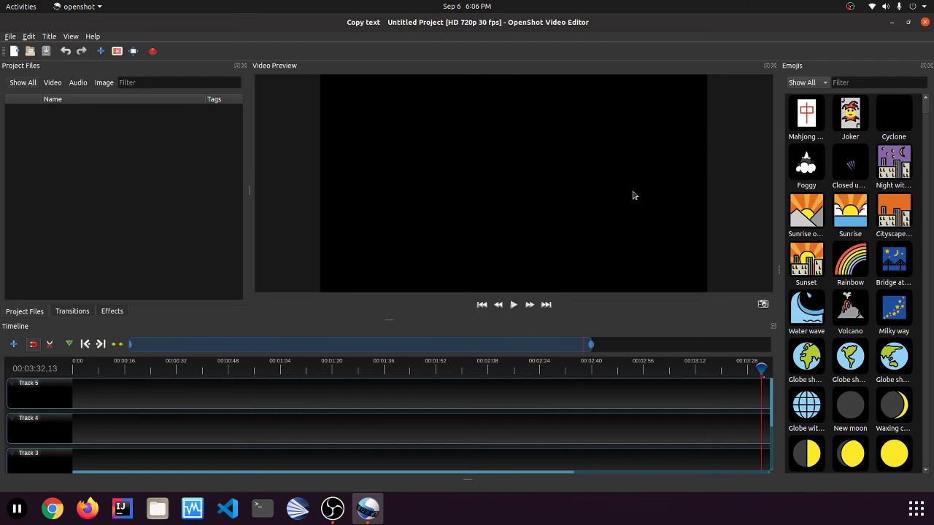
pyautogui.click(925, 23)
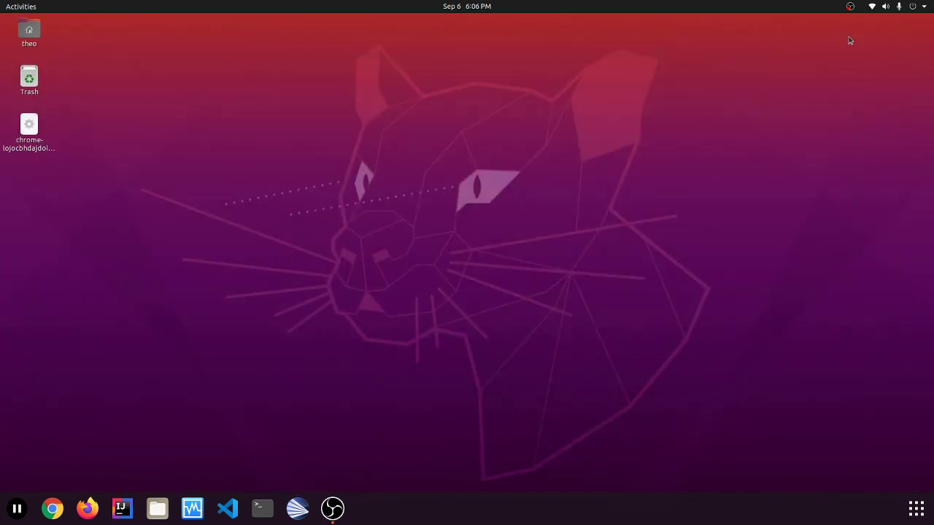